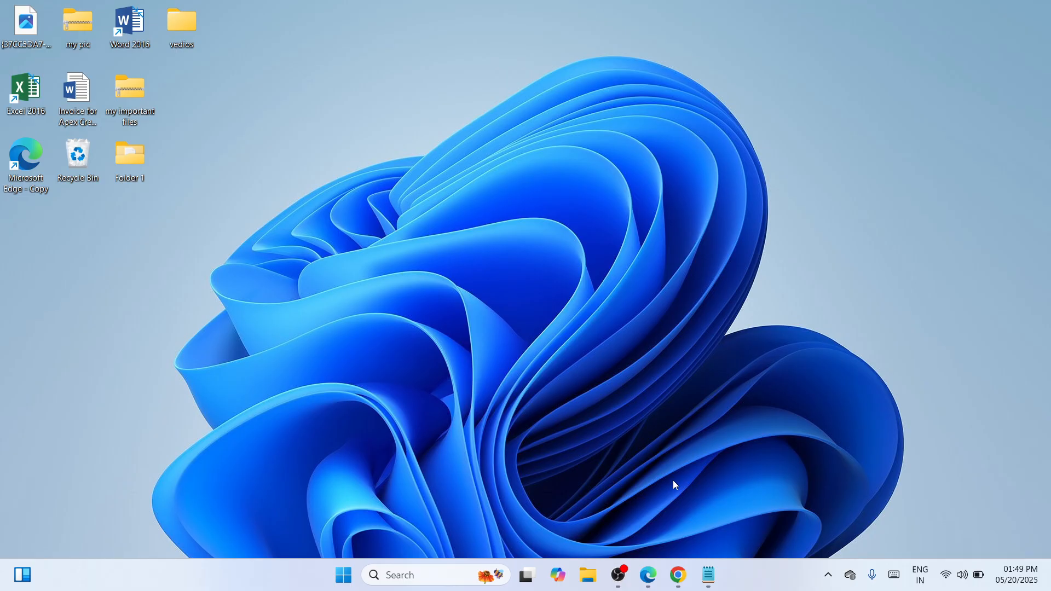
# Switch to Chrome and open the first Epson Philippines result of the "epson l210 driver" search
pyautogui.click(675, 564)
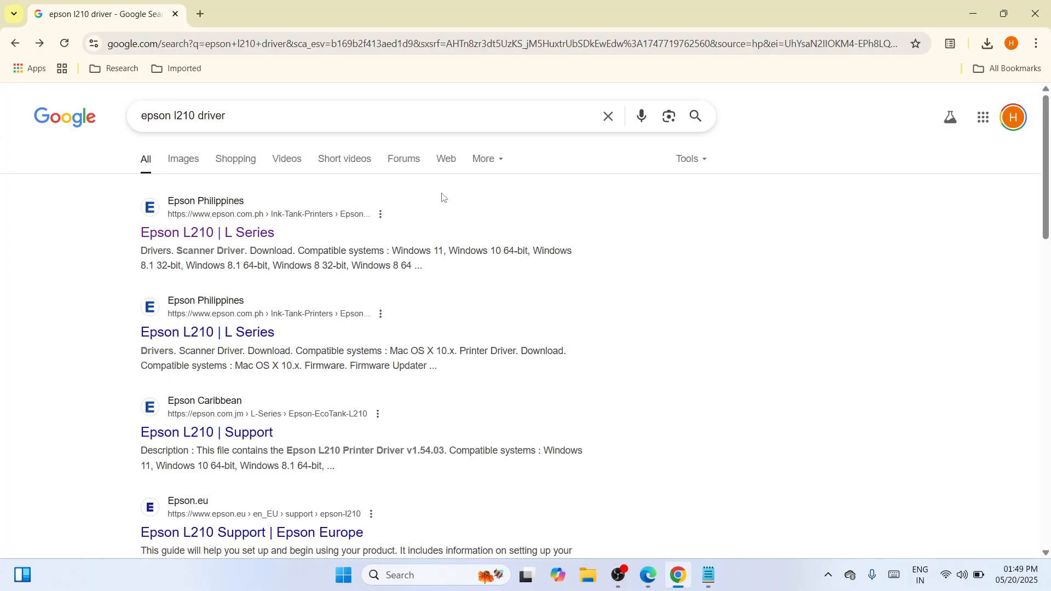
pyautogui.click(288, 120)
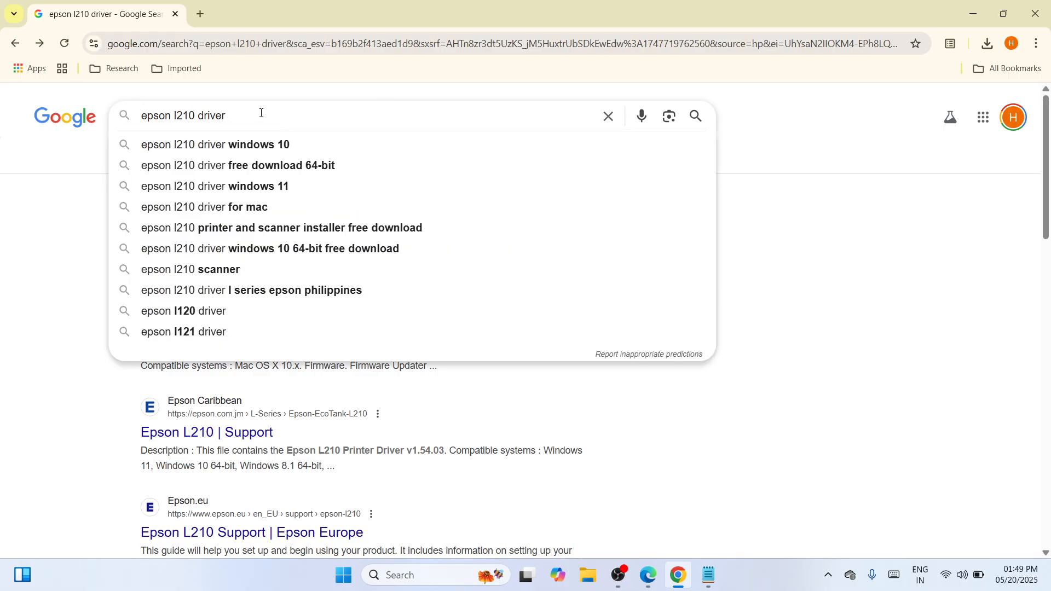
pyautogui.click(764, 243)
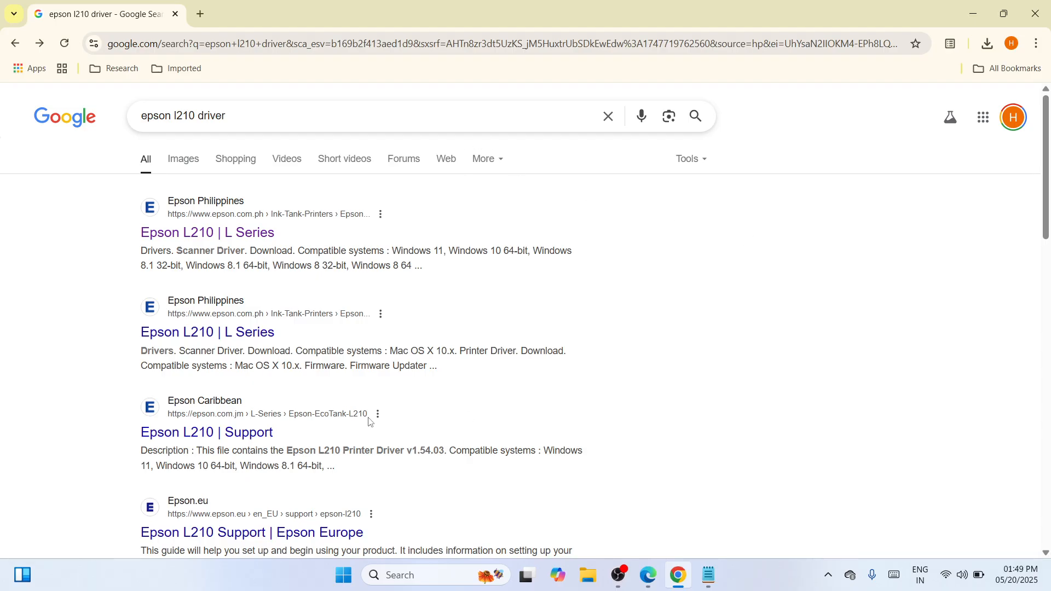
pyautogui.click(242, 237)
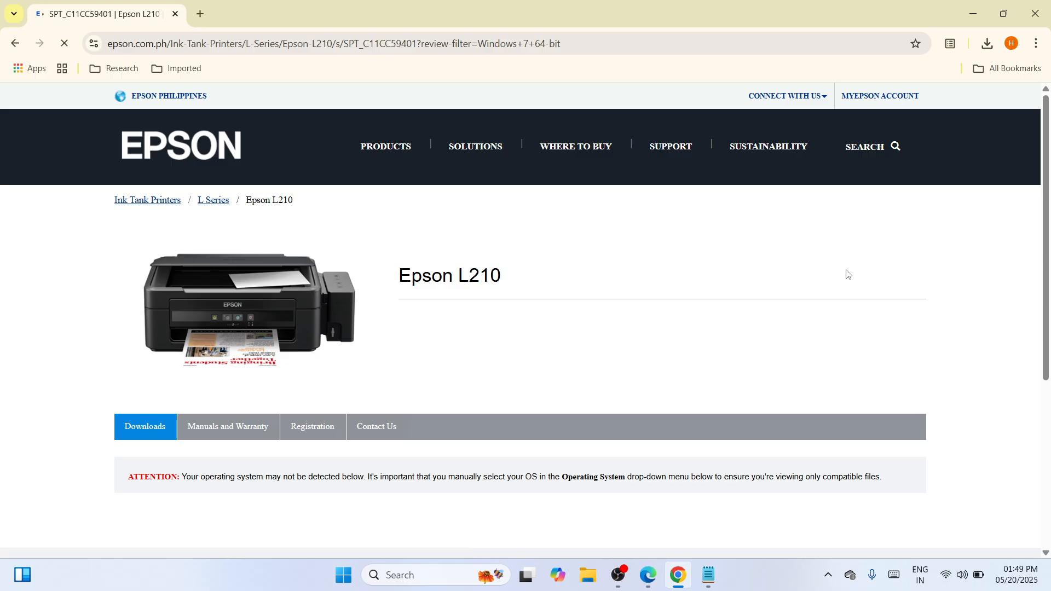
# Set the operating system for the Epson L210 downloads to Windows 11
pyautogui.moveTo(1046, 317); pyautogui.dragTo(1047, 393)
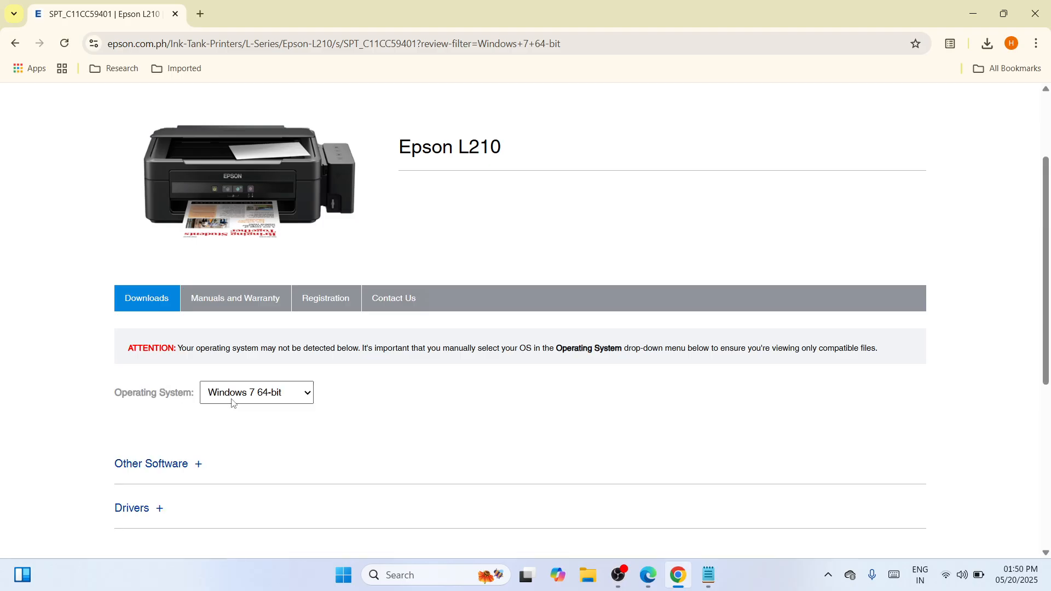
pyautogui.click(309, 393)
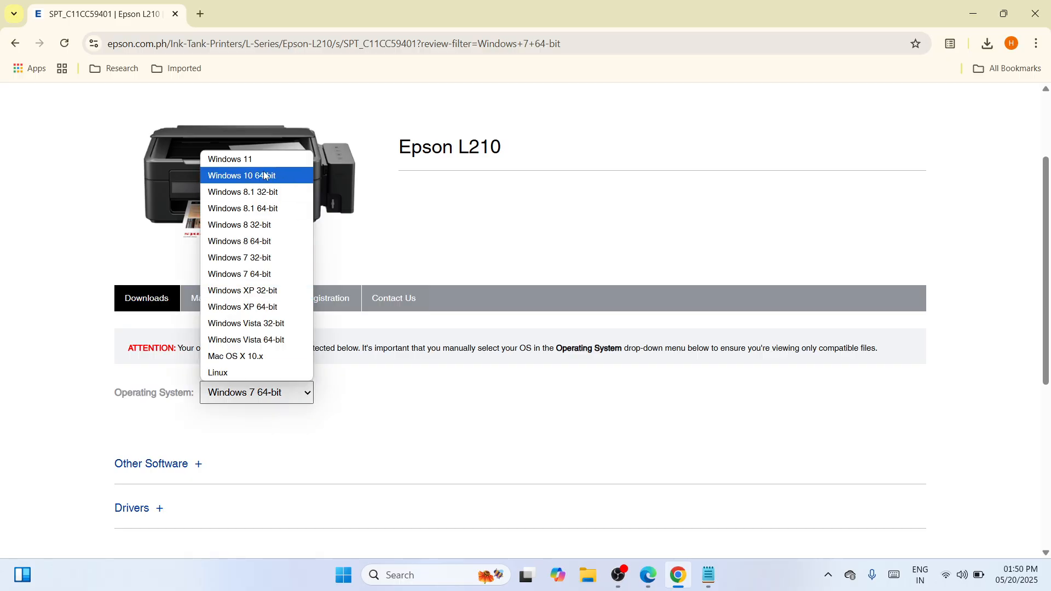
pyautogui.click(230, 159)
pyautogui.click(327, 395)
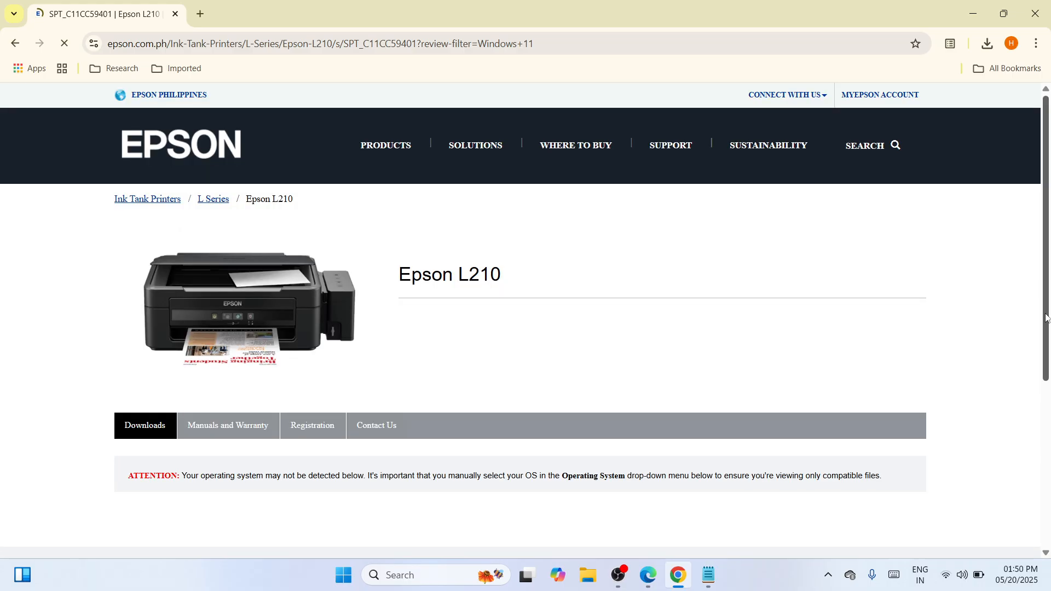
# Expand the Drivers section of the Epson L210 downloads and open the Printer Driver download page
pyautogui.moveTo(1047, 298); pyautogui.dragTo(1046, 388)
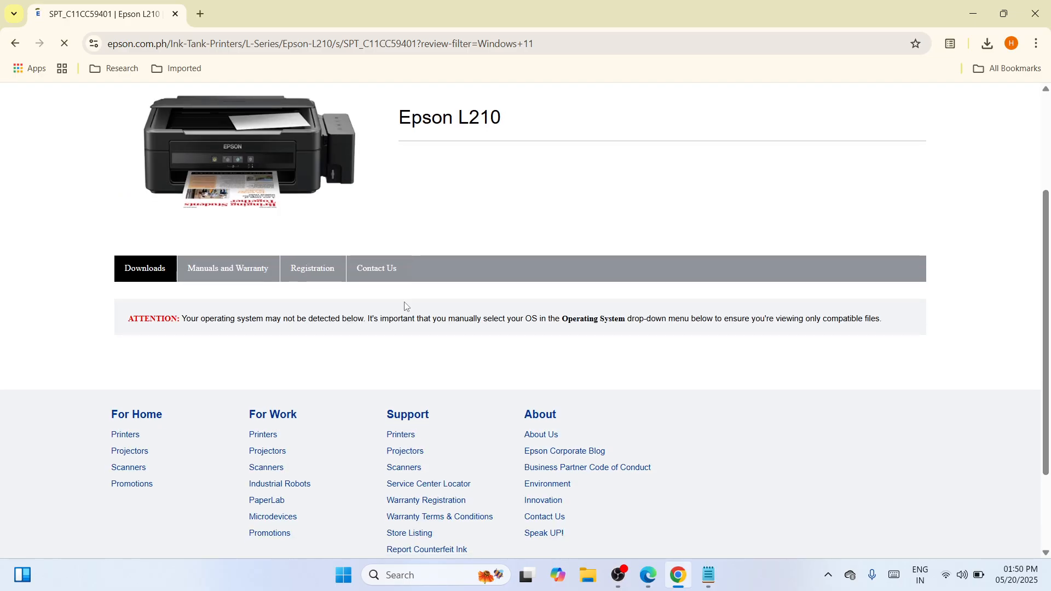
pyautogui.click(169, 270)
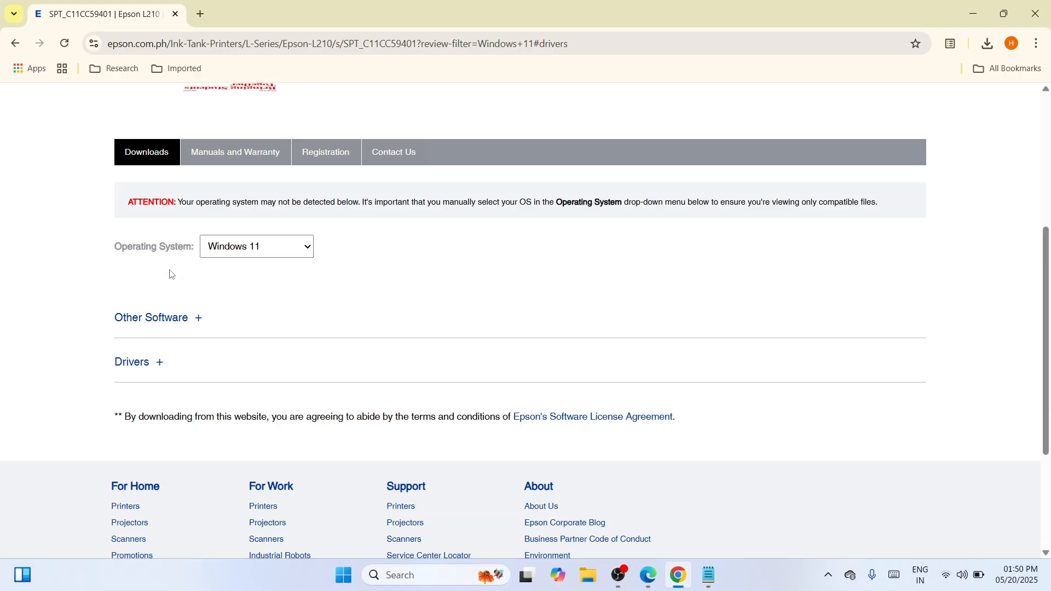
pyautogui.click(134, 362)
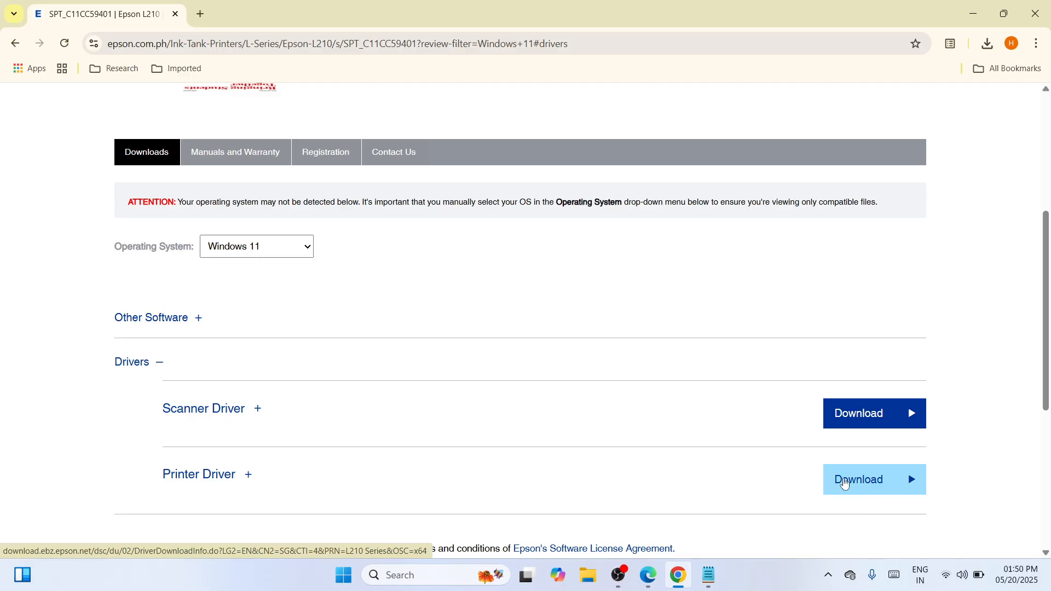
pyautogui.click(845, 483)
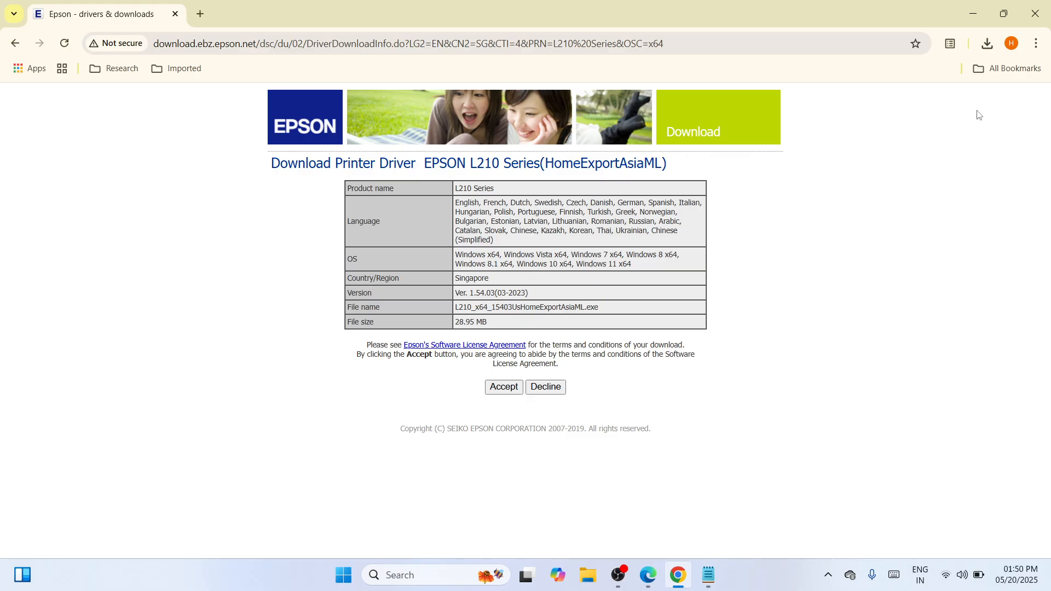
# Show the already downloaded L210_x64_15403UsHomeExportAsiaML.exe in its folder from the browser's recent download history
pyautogui.click(994, 38)
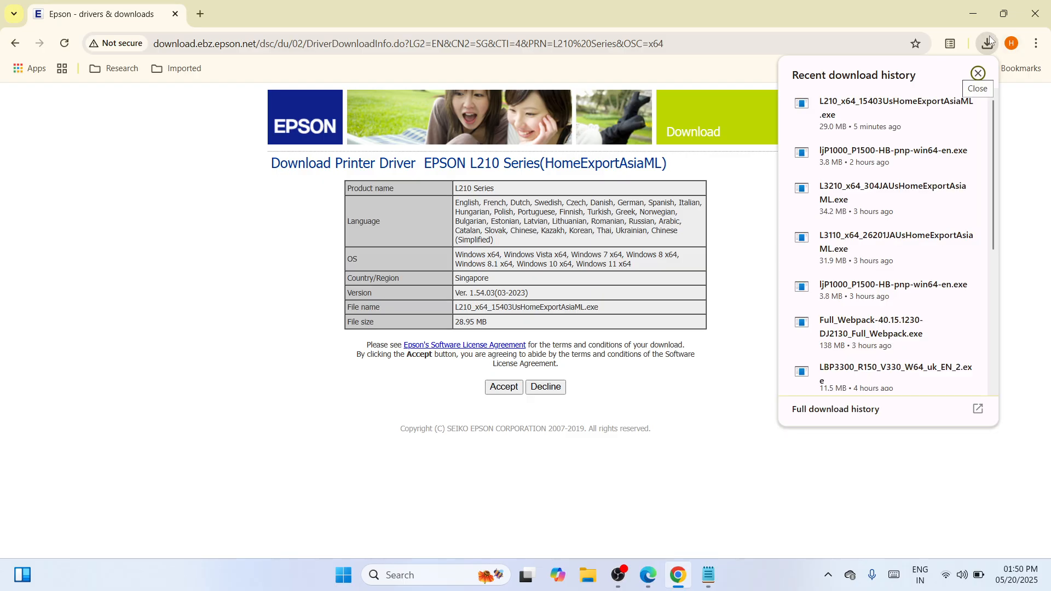
pyautogui.moveTo(894, 122)
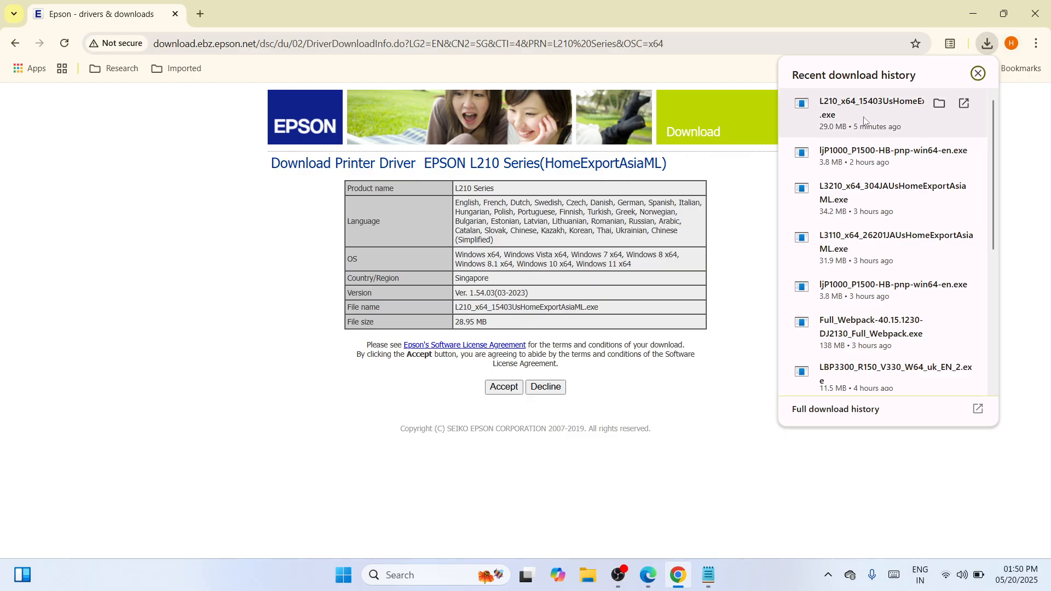
pyautogui.click(940, 103)
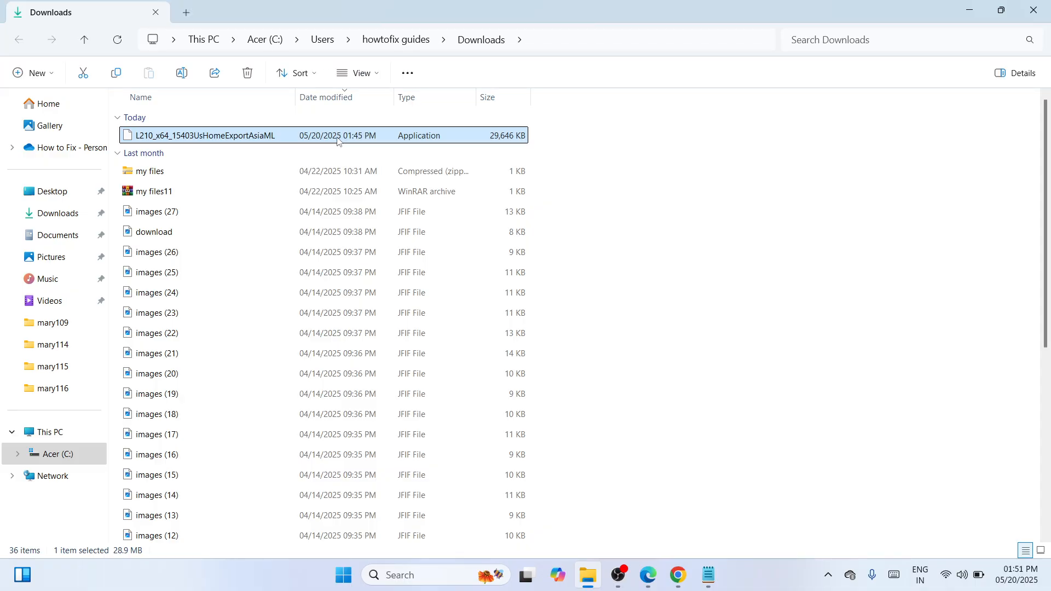
# Move the L210_x64_15403UsHomeExportAsiaML installer from Downloads to the desktop and put the Microsoft Edge shortcut back above Excel 2016
pyautogui.rightClick(338, 141)
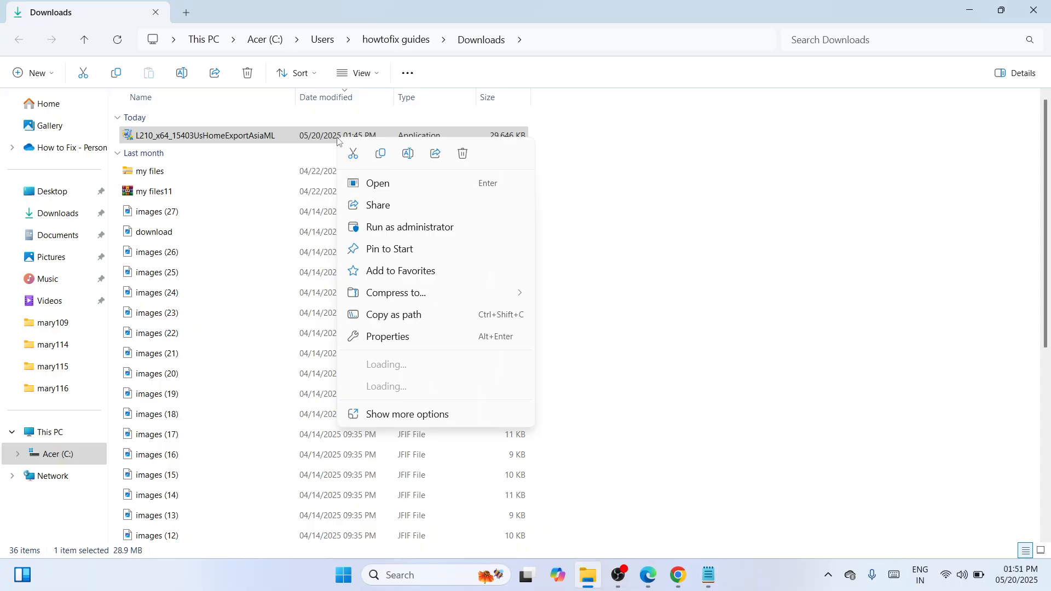
pyautogui.click(515, 99)
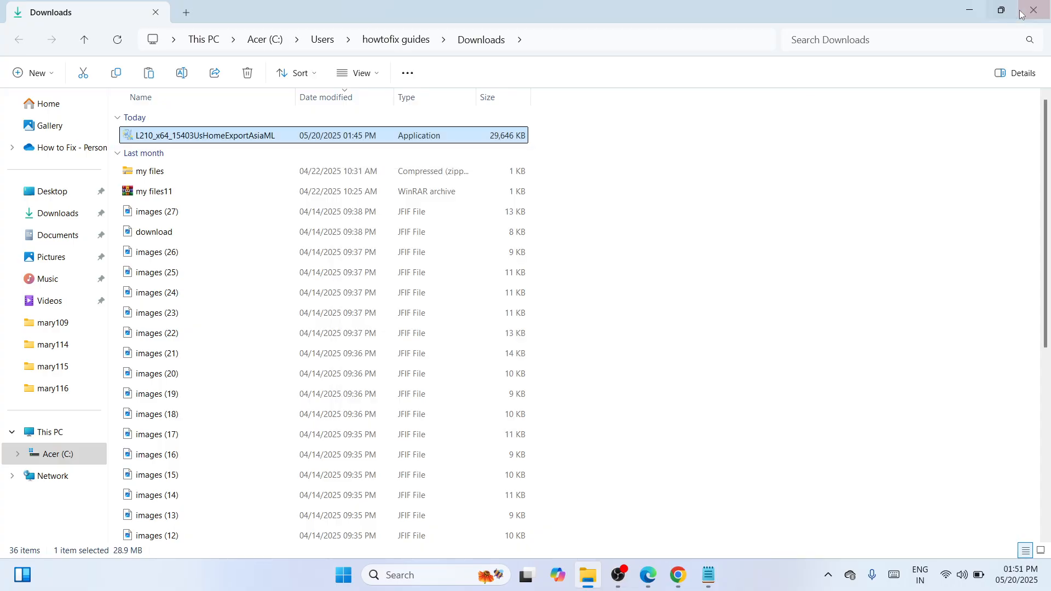
pyautogui.click(1039, 8)
pyautogui.click(1040, 8)
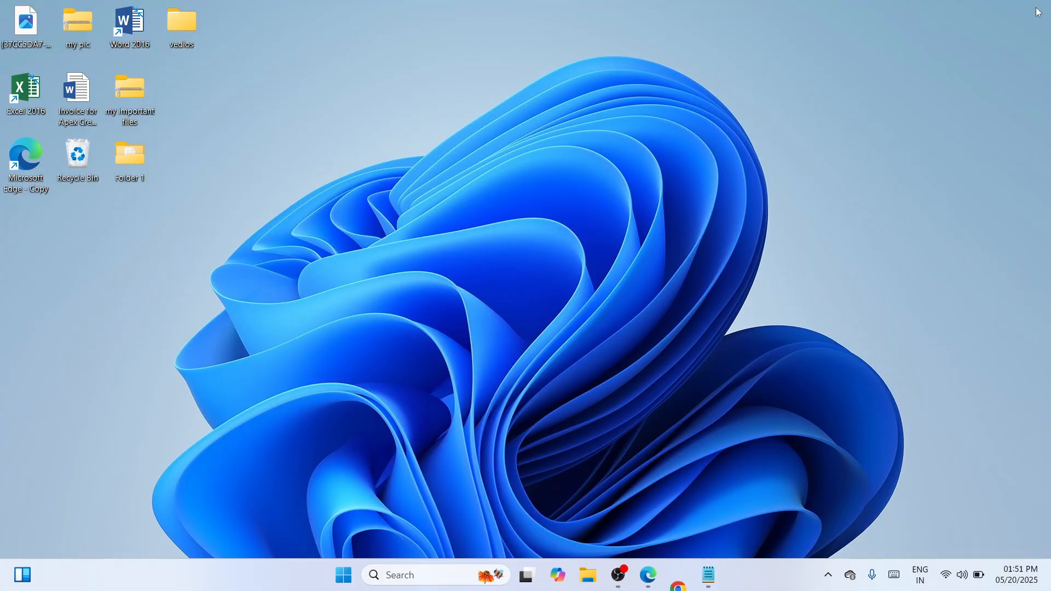
pyautogui.rightClick(534, 121)
pyautogui.press('Escape')
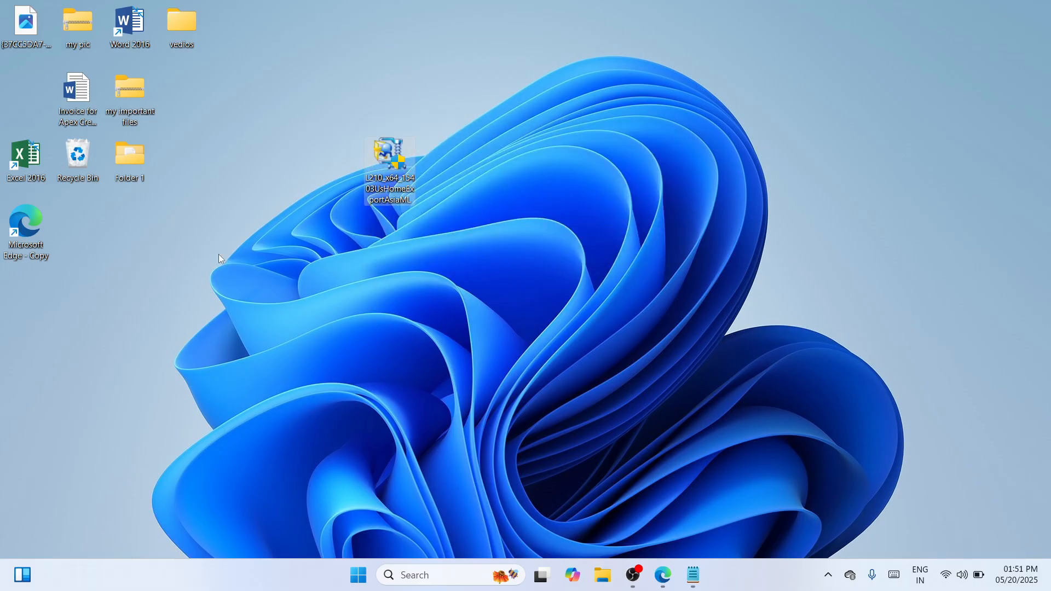
pyautogui.moveTo(29, 221); pyautogui.dragTo(29, 87)
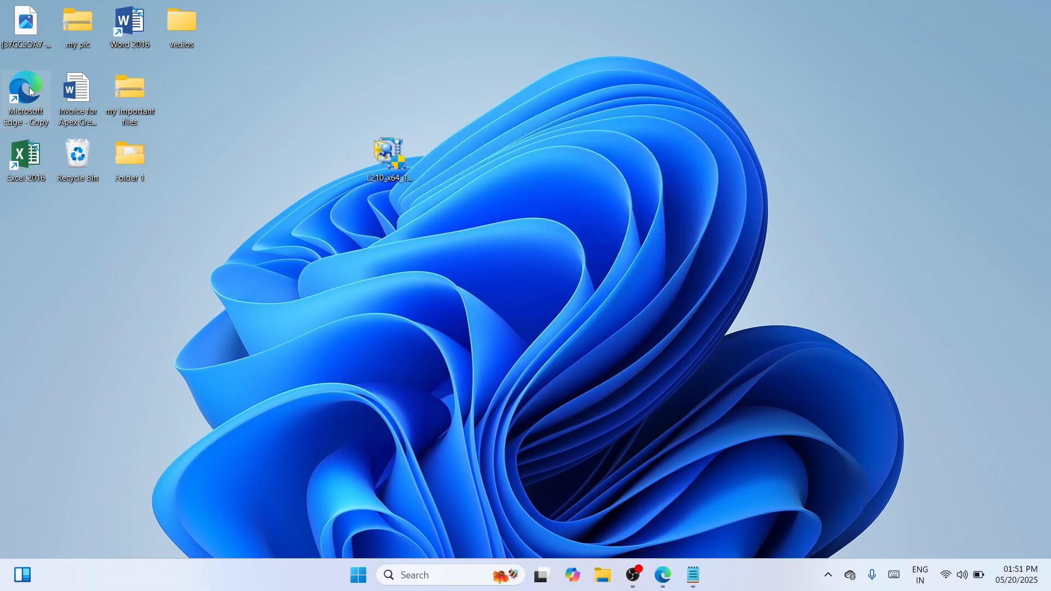
# Extract the L210_x64_15403UsHomeExportAsiaML installer with WinRAR into its own folder on the desktop
pyautogui.click(389, 153)
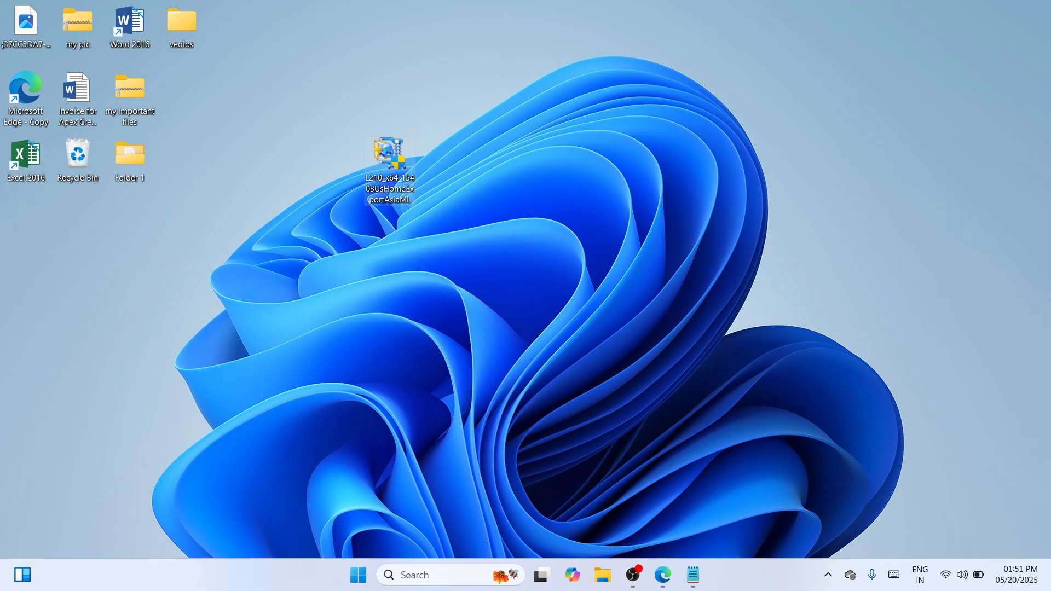
pyautogui.rightClick(391, 156)
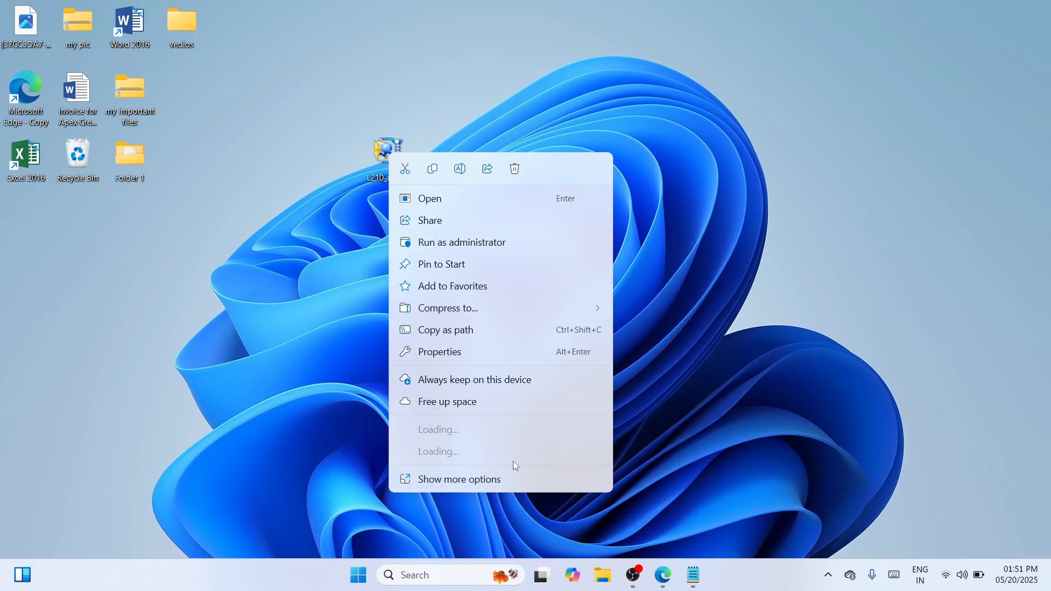
pyautogui.press('Escape')
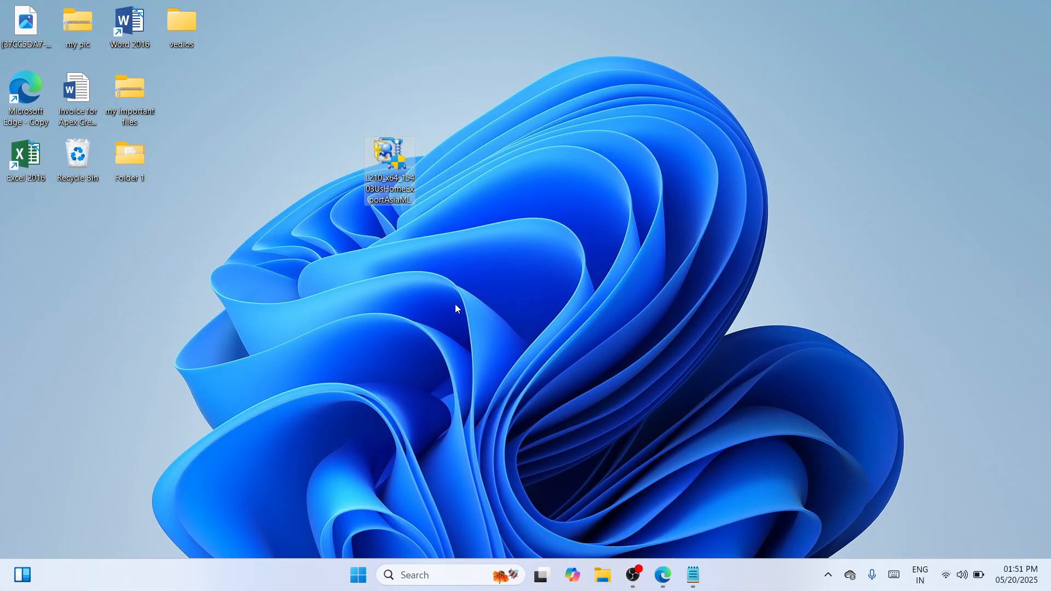
pyautogui.rightClick(399, 155)
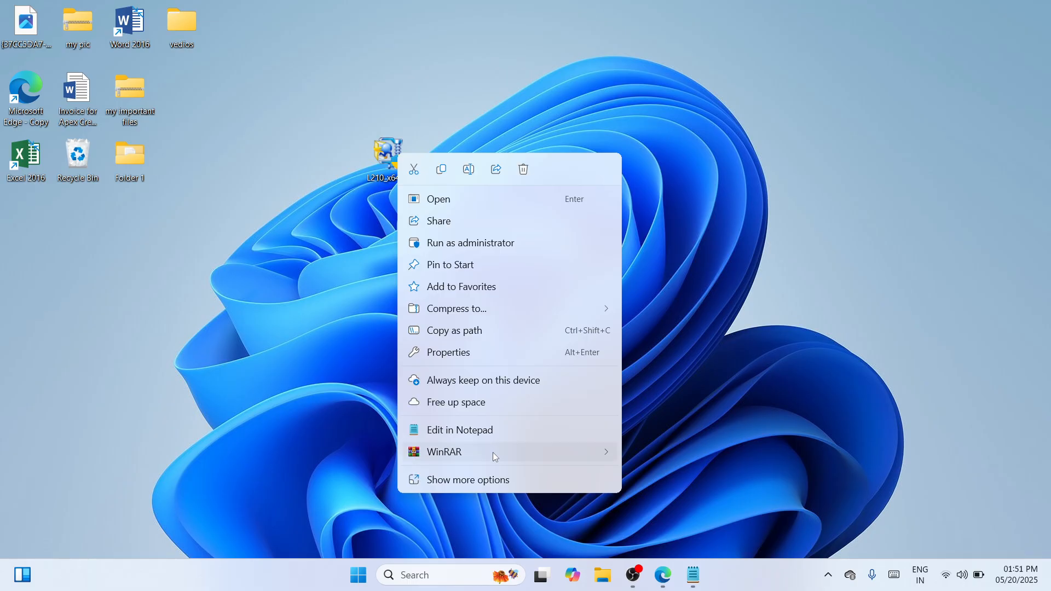
pyautogui.moveTo(493, 452)
pyautogui.click(734, 412)
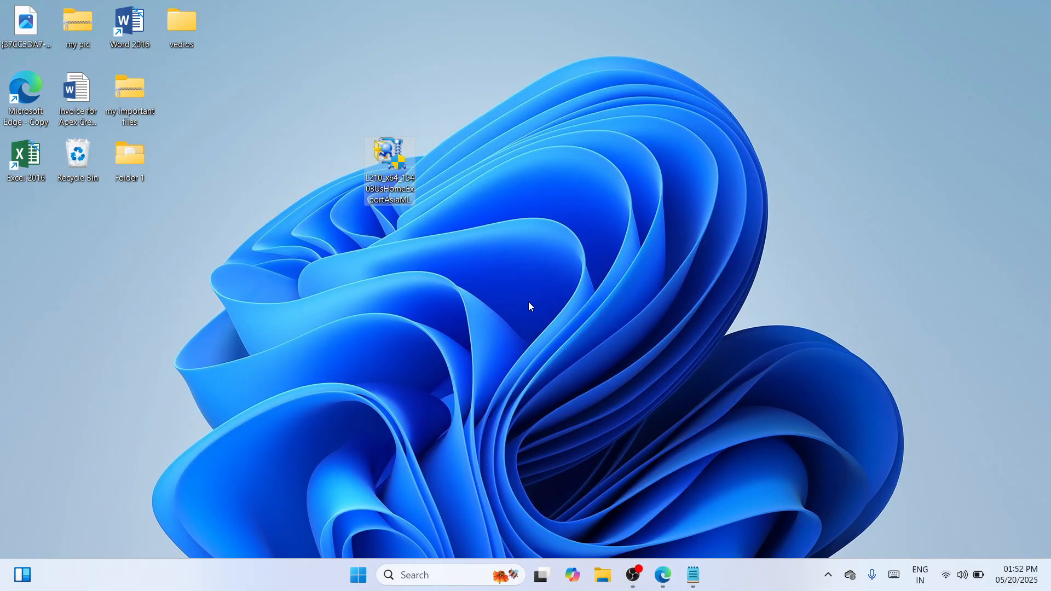
# Place the L210 installer icon directly beside the extracted driver folder on the desktop
pyautogui.moveTo(390, 158); pyautogui.dragTo(52, 318)
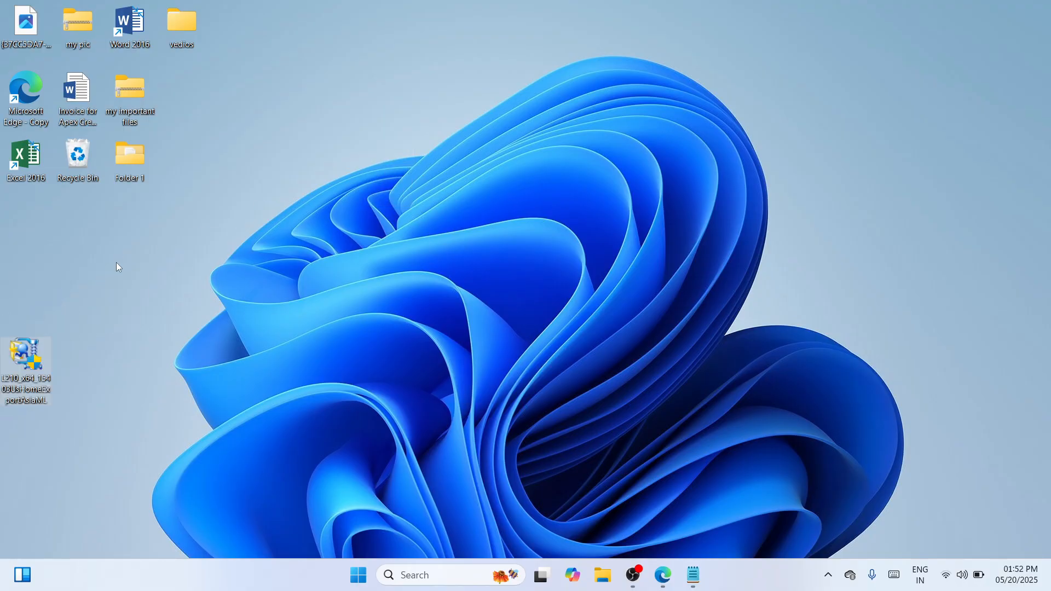
pyautogui.click(230, 239)
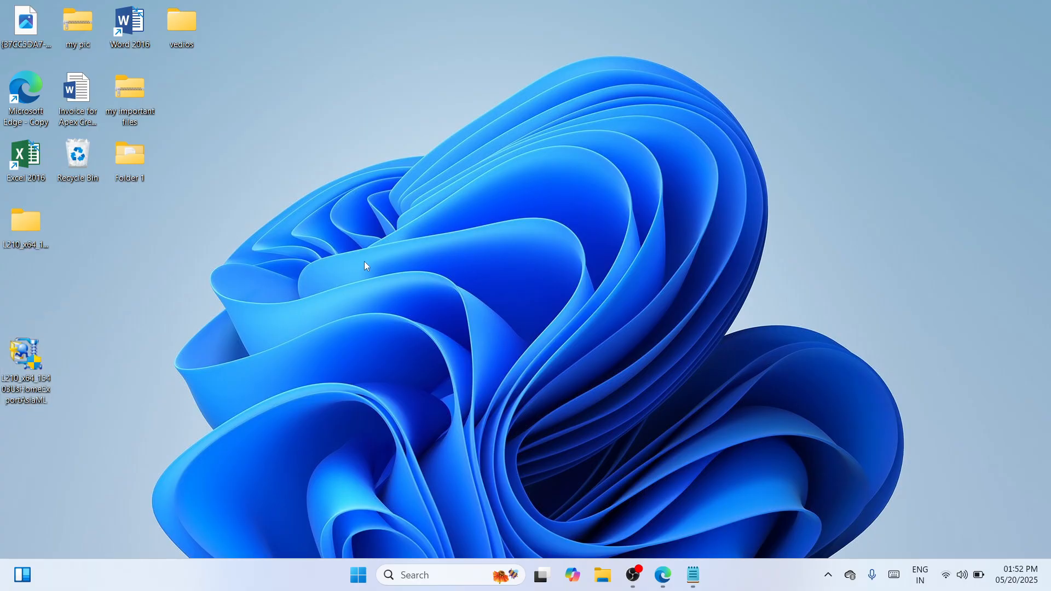
pyautogui.moveTo(27, 351); pyautogui.dragTo(79, 221)
pyautogui.click(336, 327)
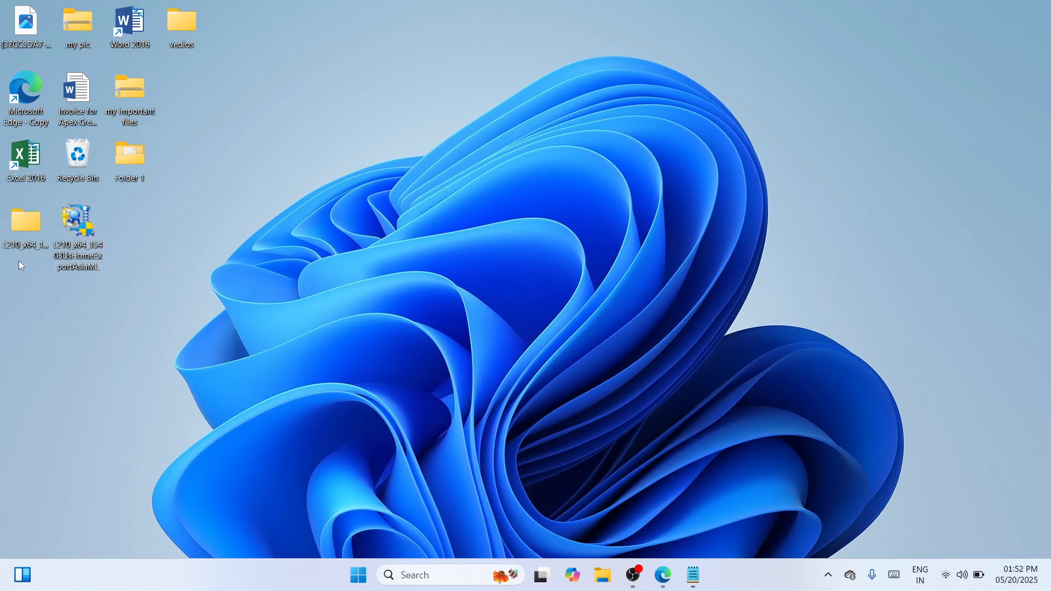
# Open the Printers & scanners page under Bluetooth & devices in Windows Settings
pyautogui.rightClick(359, 574)
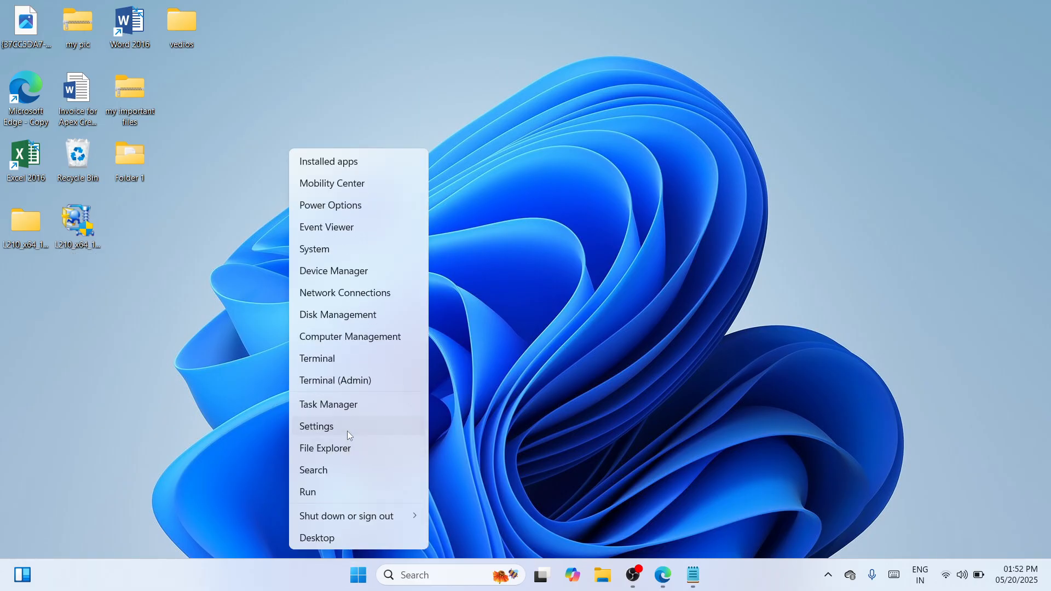
pyautogui.click(347, 431)
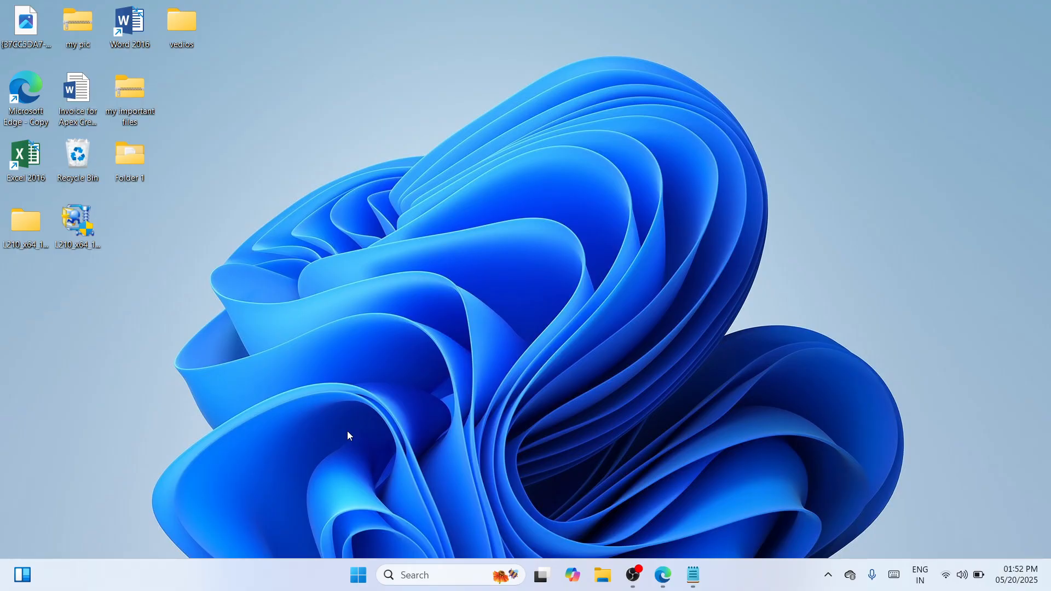
pyautogui.press('super+i')
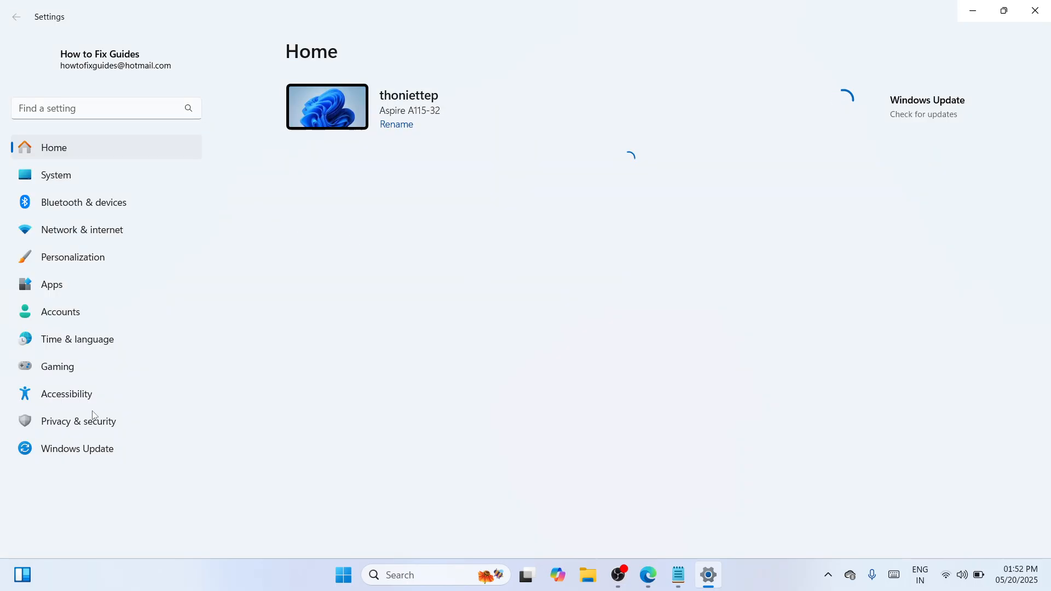
pyautogui.click(96, 203)
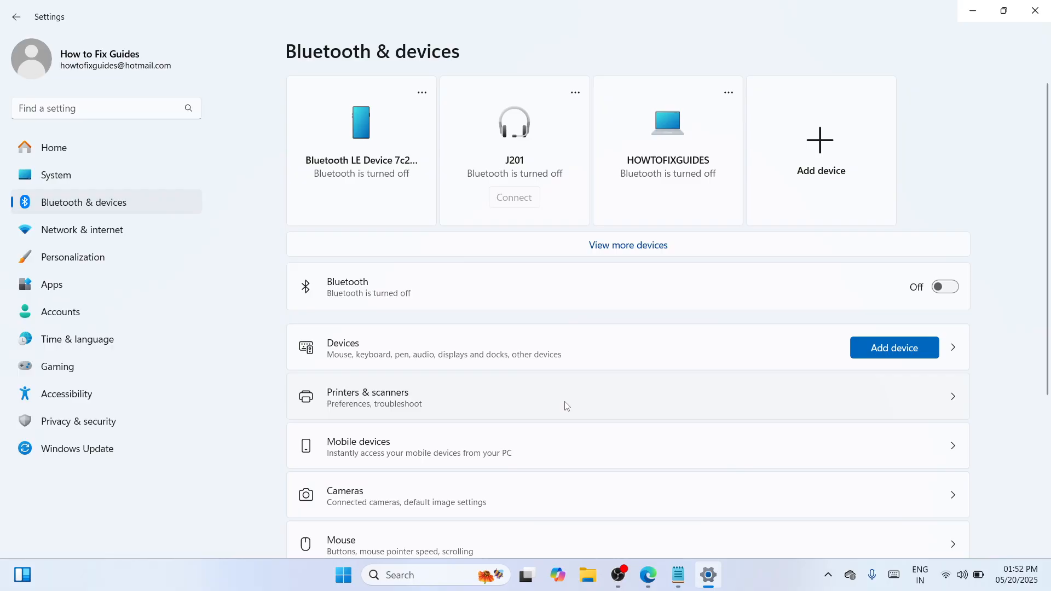
pyautogui.click(515, 399)
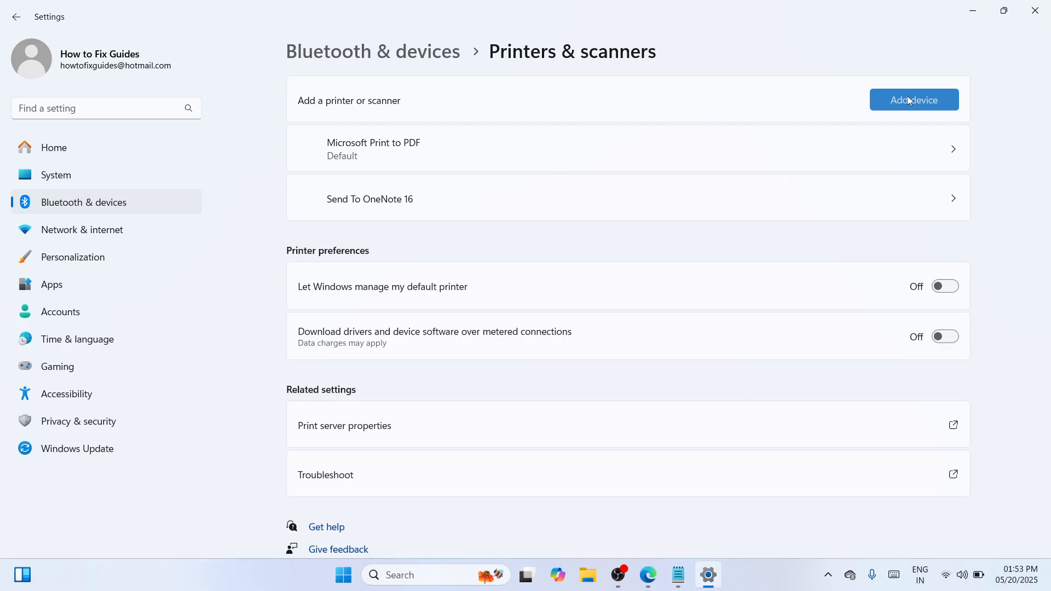
# Start manually adding a local printer on the existing port USB001 (Virtual printer port for USB)
pyautogui.click(907, 100)
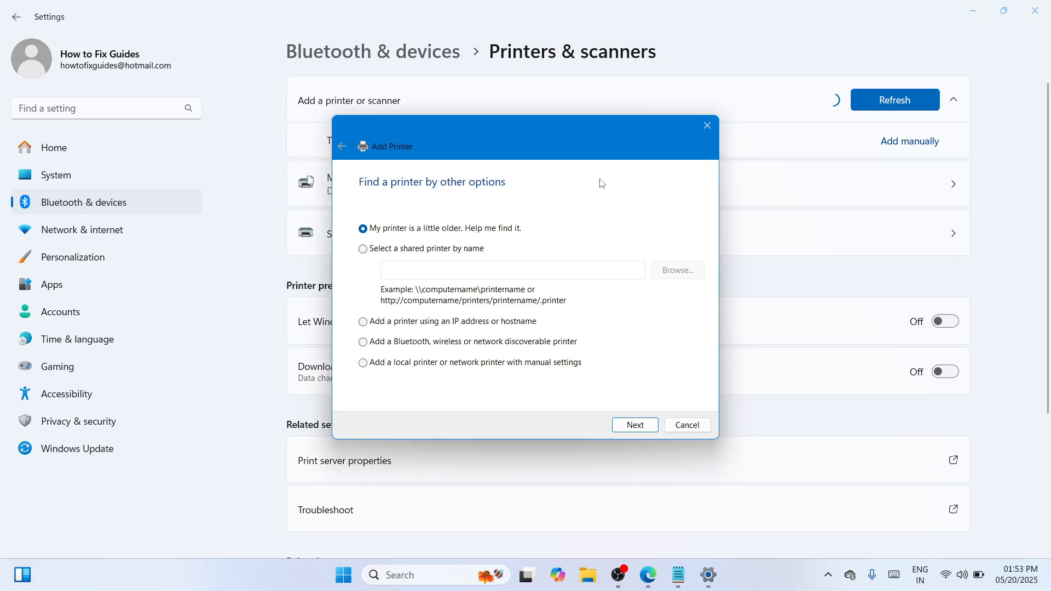
pyautogui.click(447, 364)
pyautogui.click(635, 425)
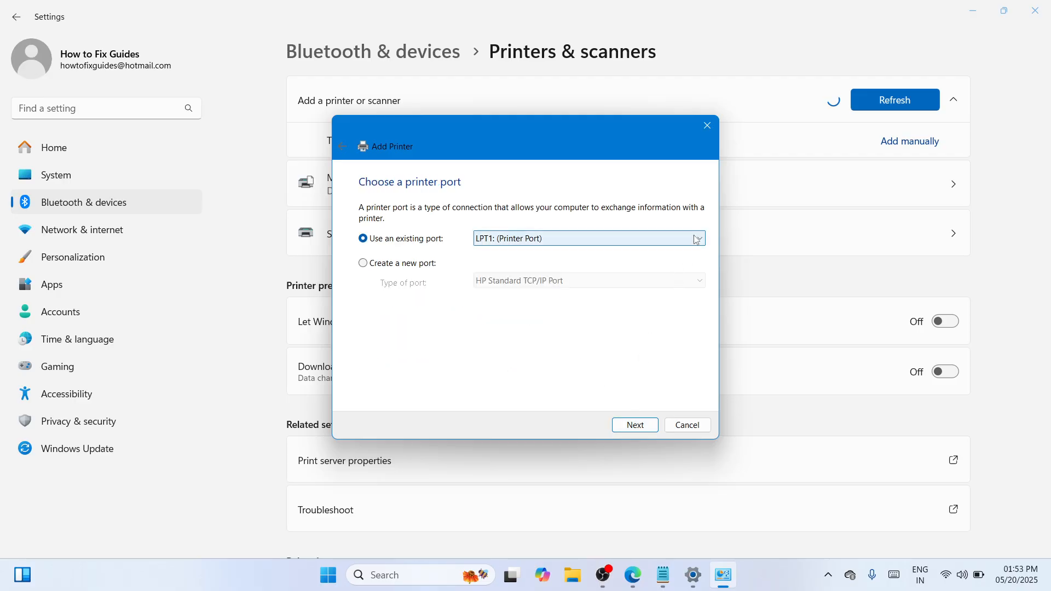
pyautogui.click(696, 240)
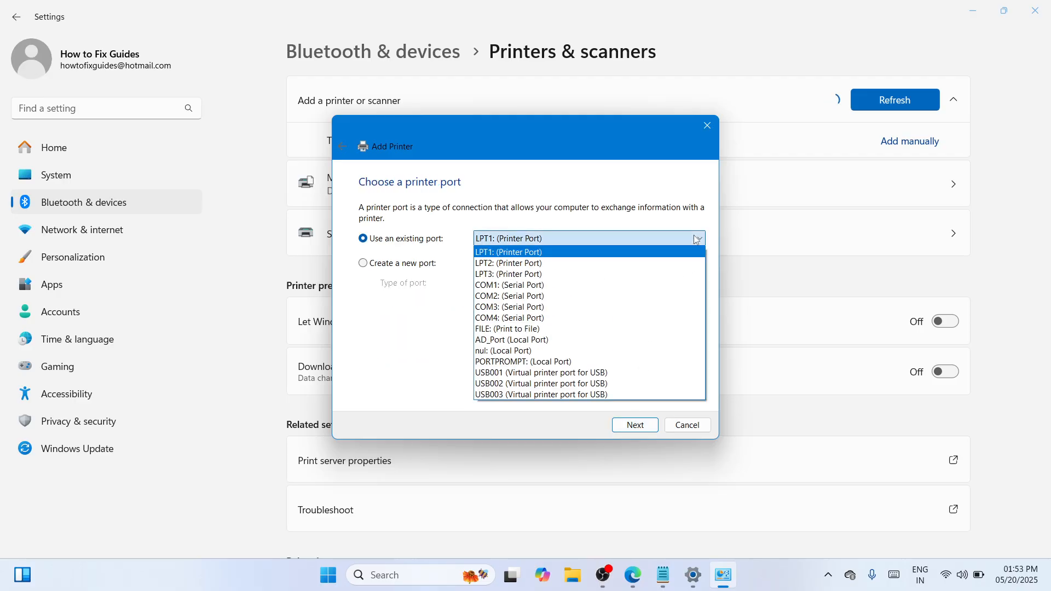
pyautogui.click(614, 375)
pyautogui.click(632, 419)
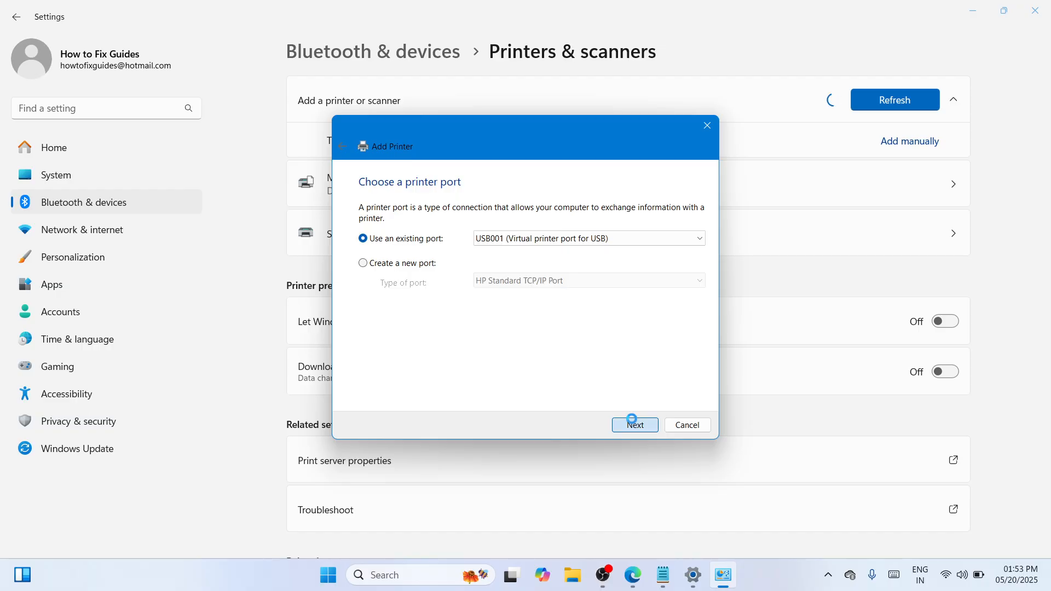
# Install the EPSON L210 Series driver from disk using E_WF1I2E.INF in the WINX64 subfolder of the extracted L210_x64_15403UsHomeExportAsiaML desktop folder
pyautogui.click(657, 371)
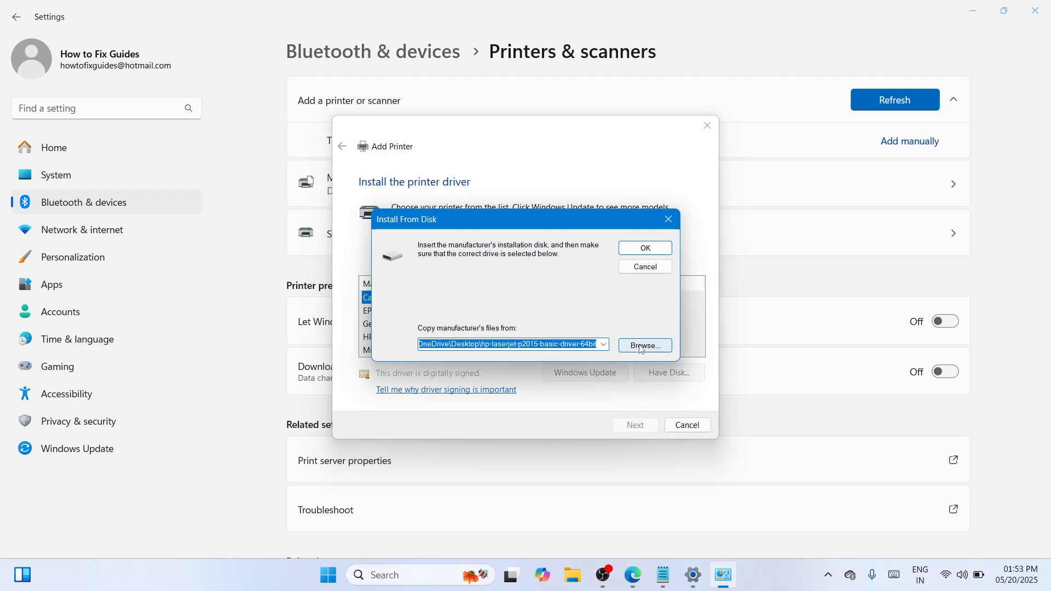
pyautogui.click(642, 346)
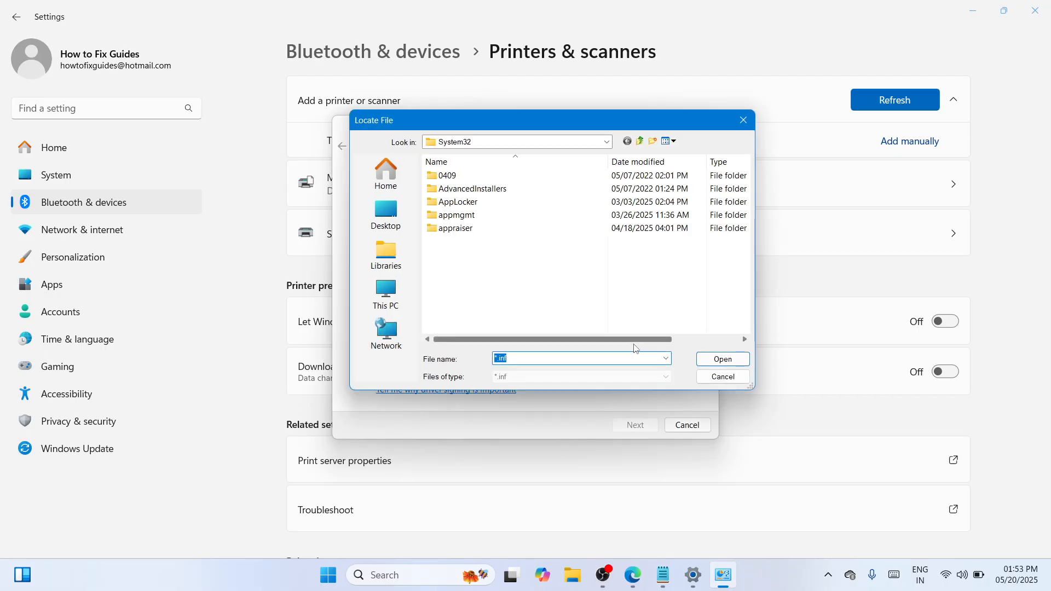
pyautogui.click(386, 213)
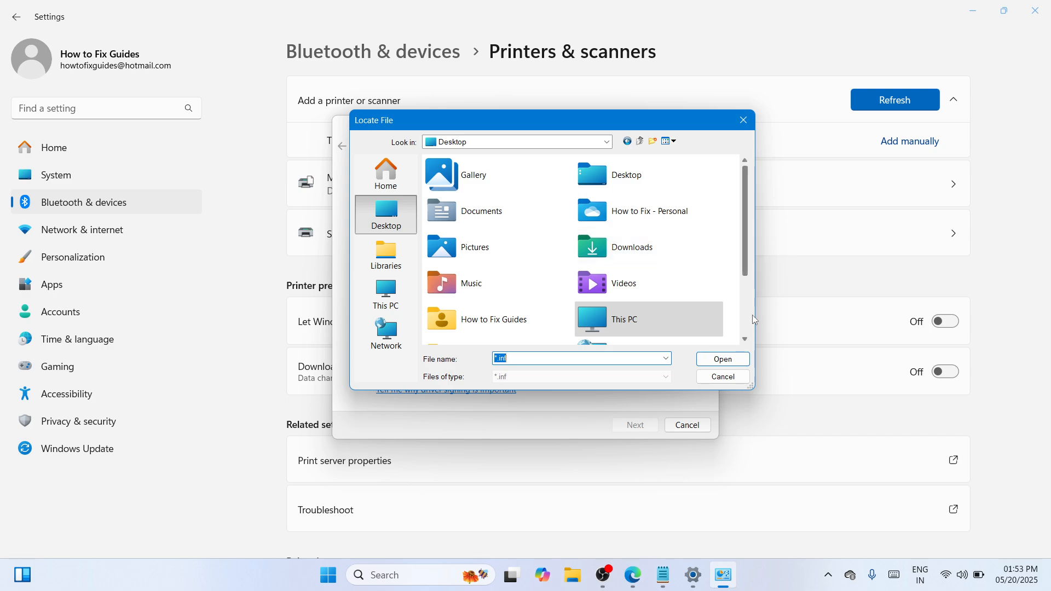
pyautogui.scroll(-3, 752, 320)
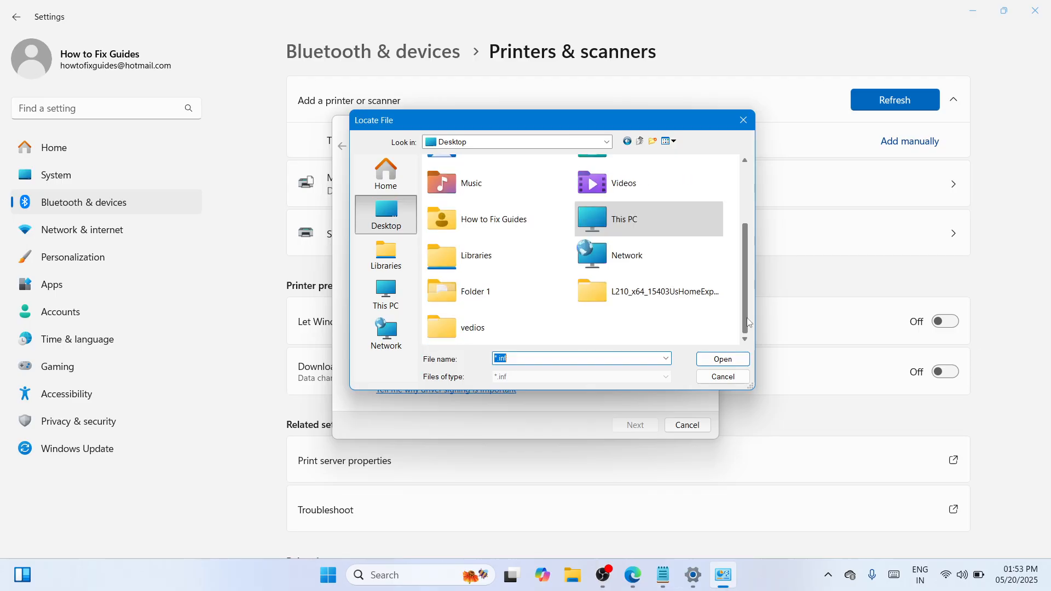
pyautogui.click(621, 290)
pyautogui.doubleClick(620, 294)
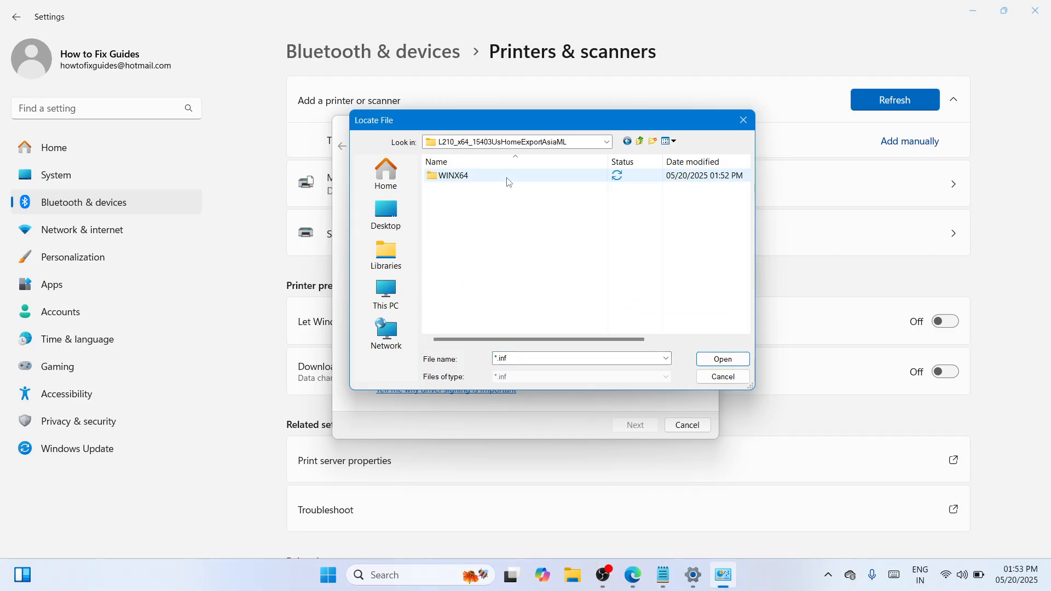
pyautogui.doubleClick(509, 176)
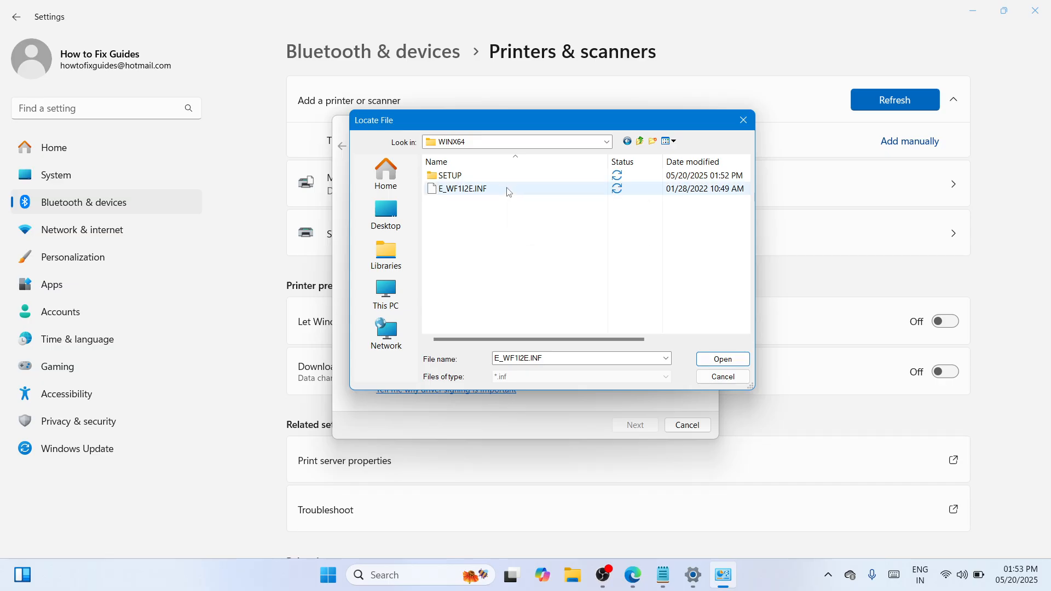
pyautogui.click(730, 358)
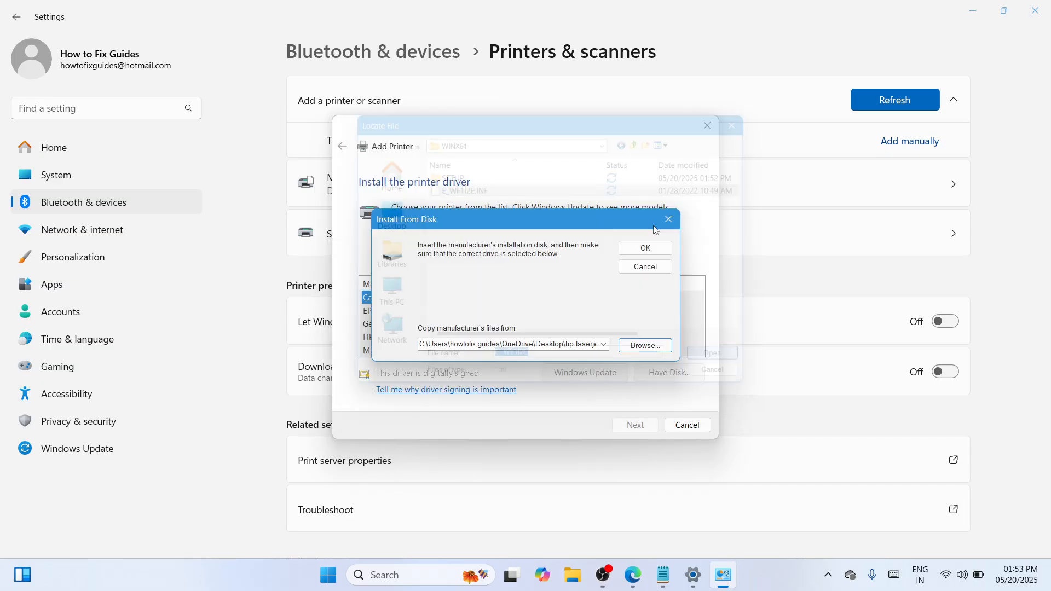
pyautogui.click(646, 248)
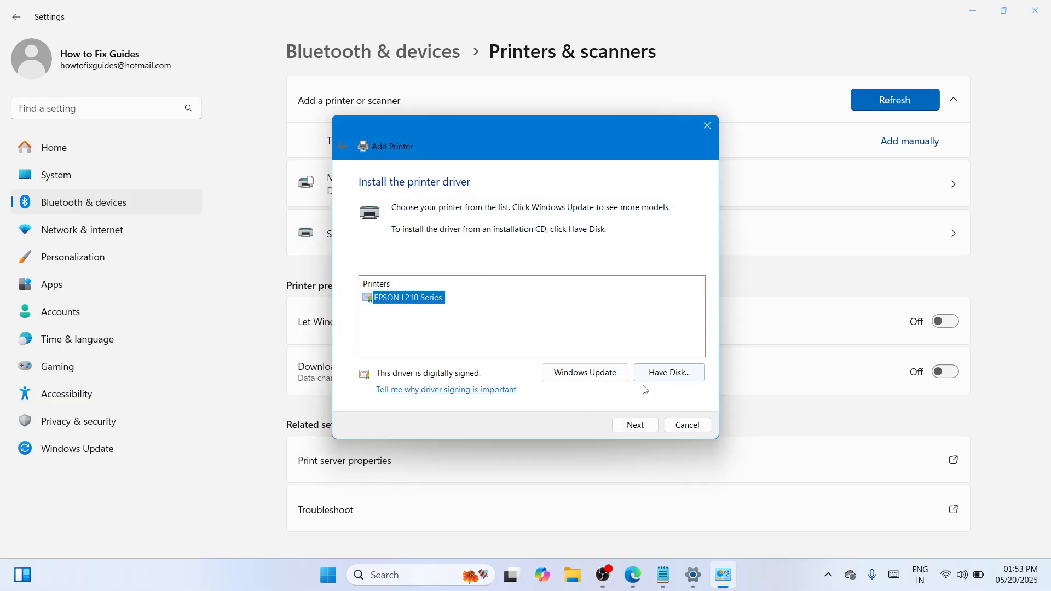
pyautogui.click(635, 425)
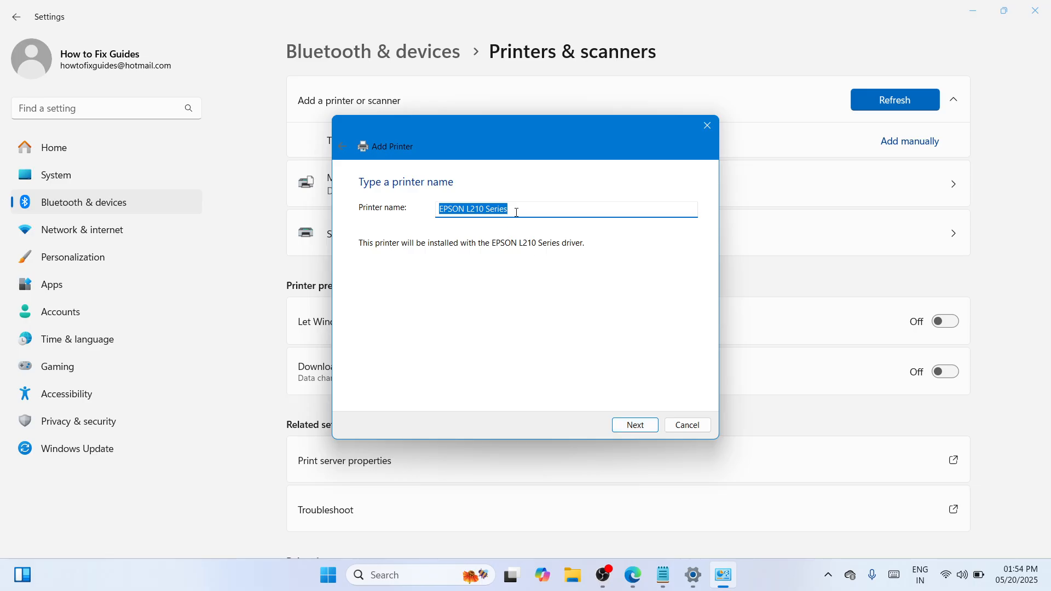
# Name the printer EPSON L210, share it on the network as EPSON L210, and finish adding it
pyautogui.click(516, 212)
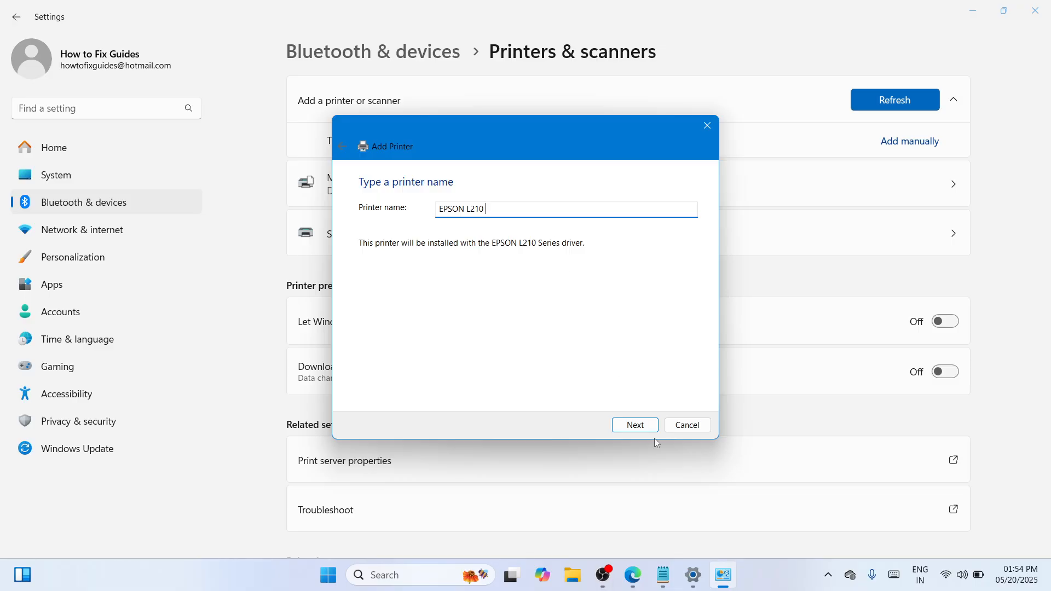
pyautogui.click(643, 427)
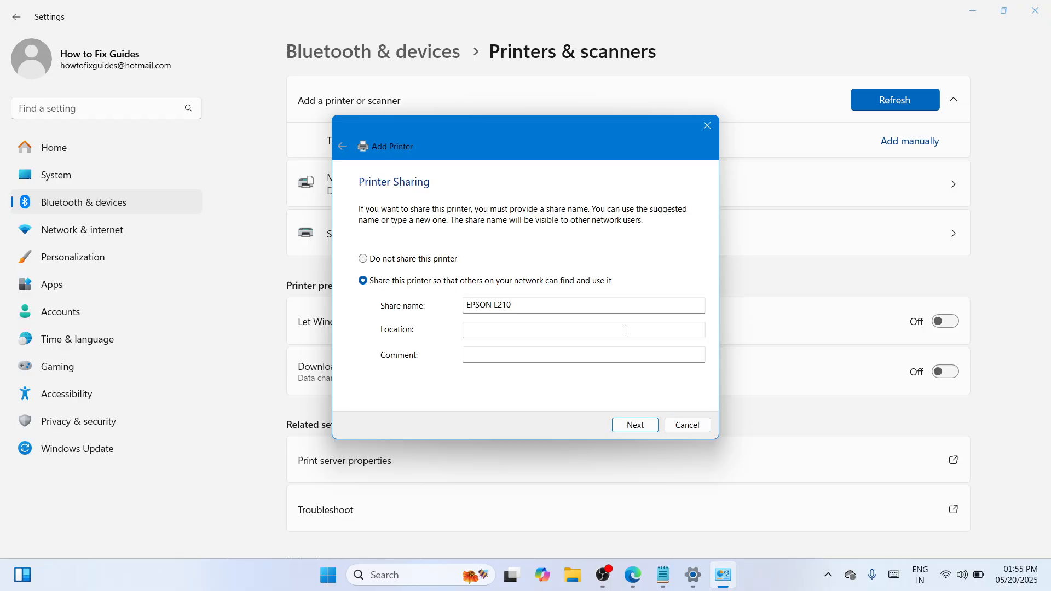
pyautogui.click(642, 431)
pyautogui.click(638, 430)
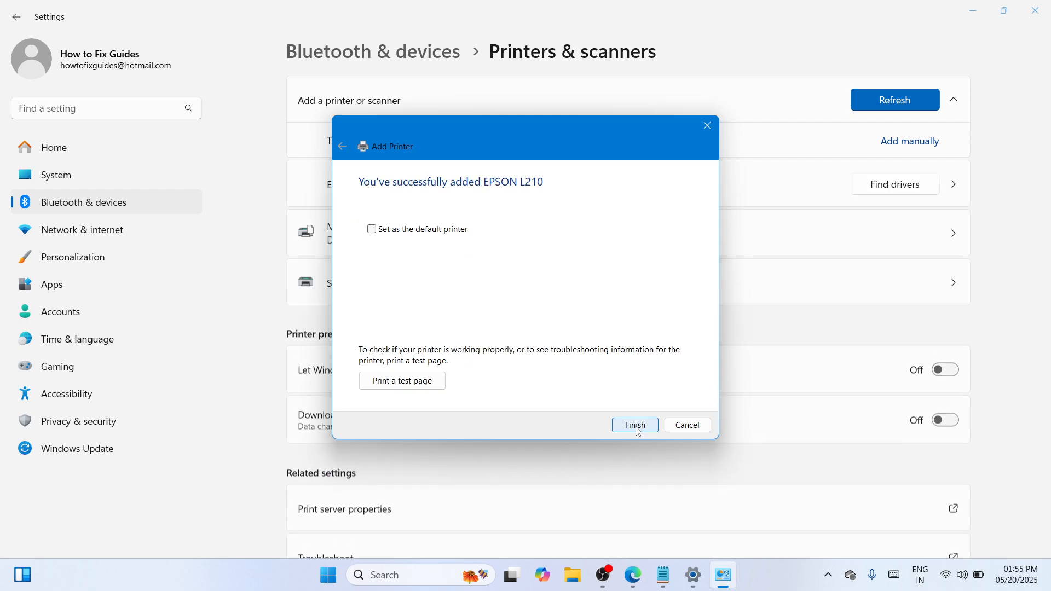
pyautogui.click(636, 426)
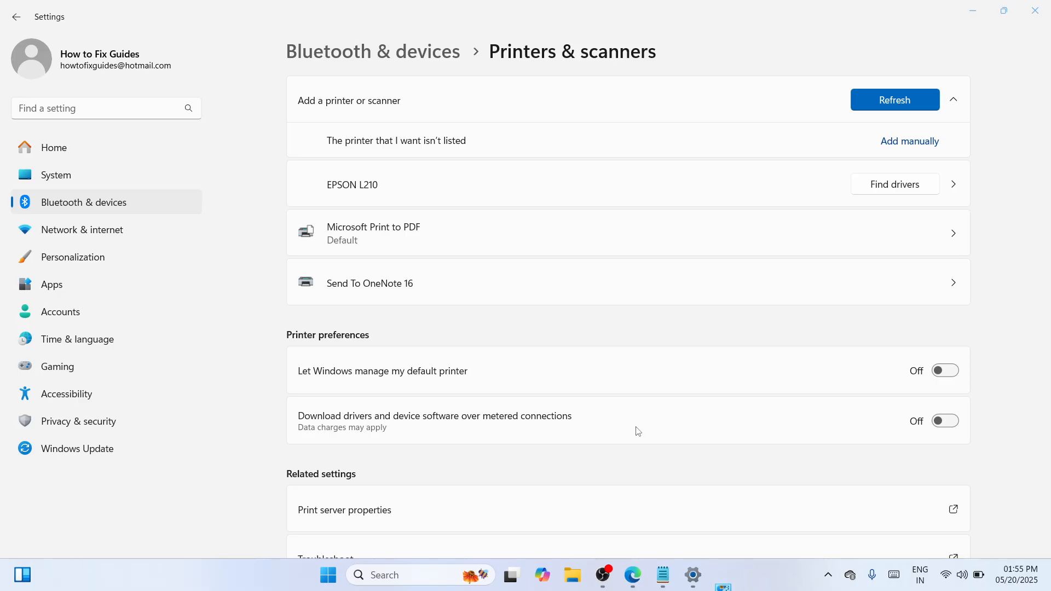
# View the EPSON L210 printer's settings page and close Settings
pyautogui.click(614, 194)
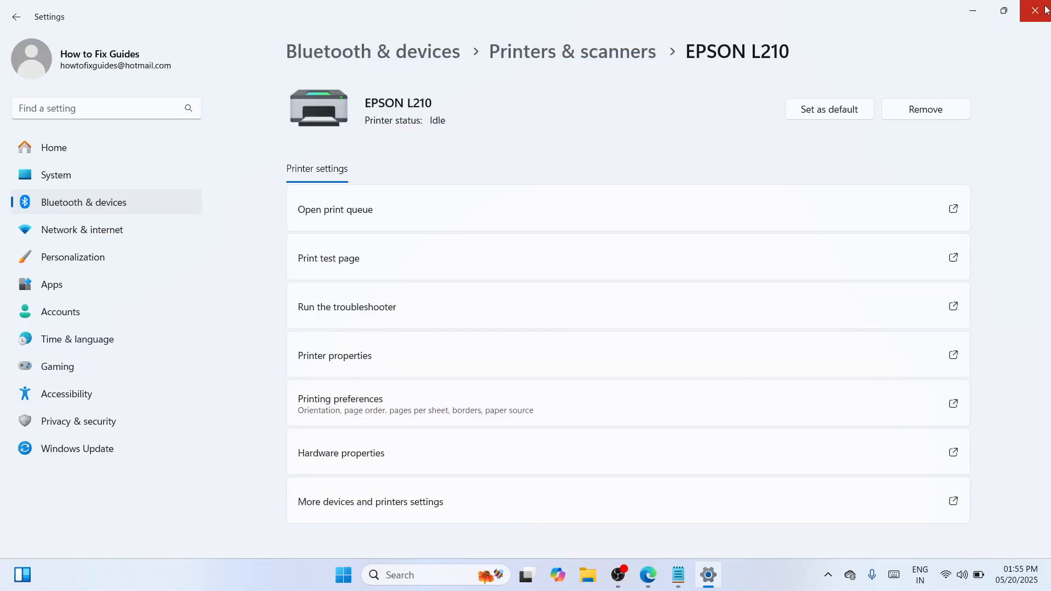
pyautogui.click(1035, 11)
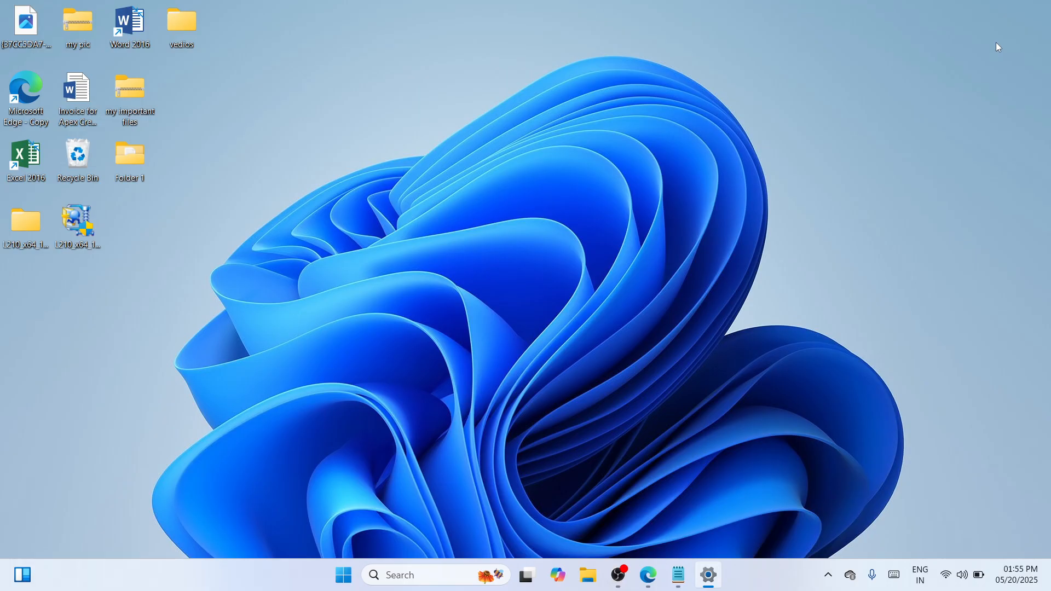